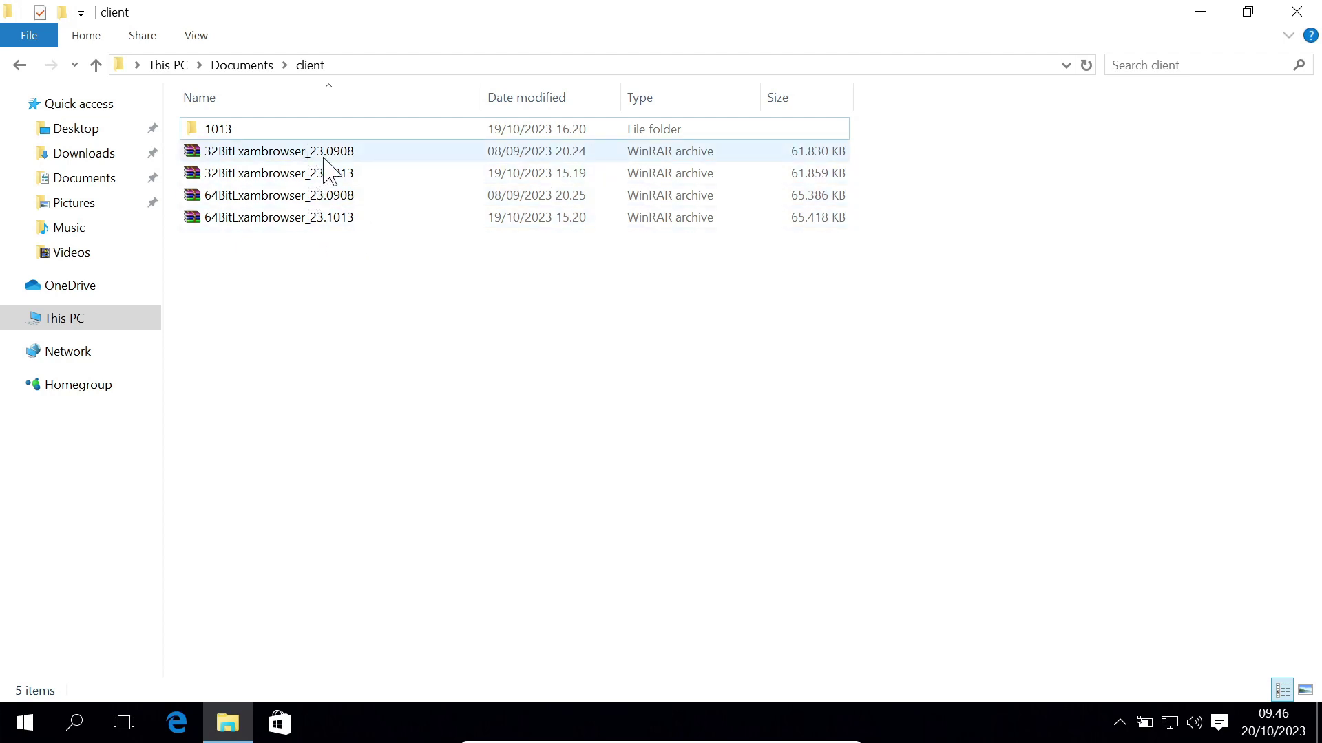
# - Extract the 64BitExambrowser_23.0908 archive into a folder of the same name inside the client folder
pyautogui.click(349, 154)
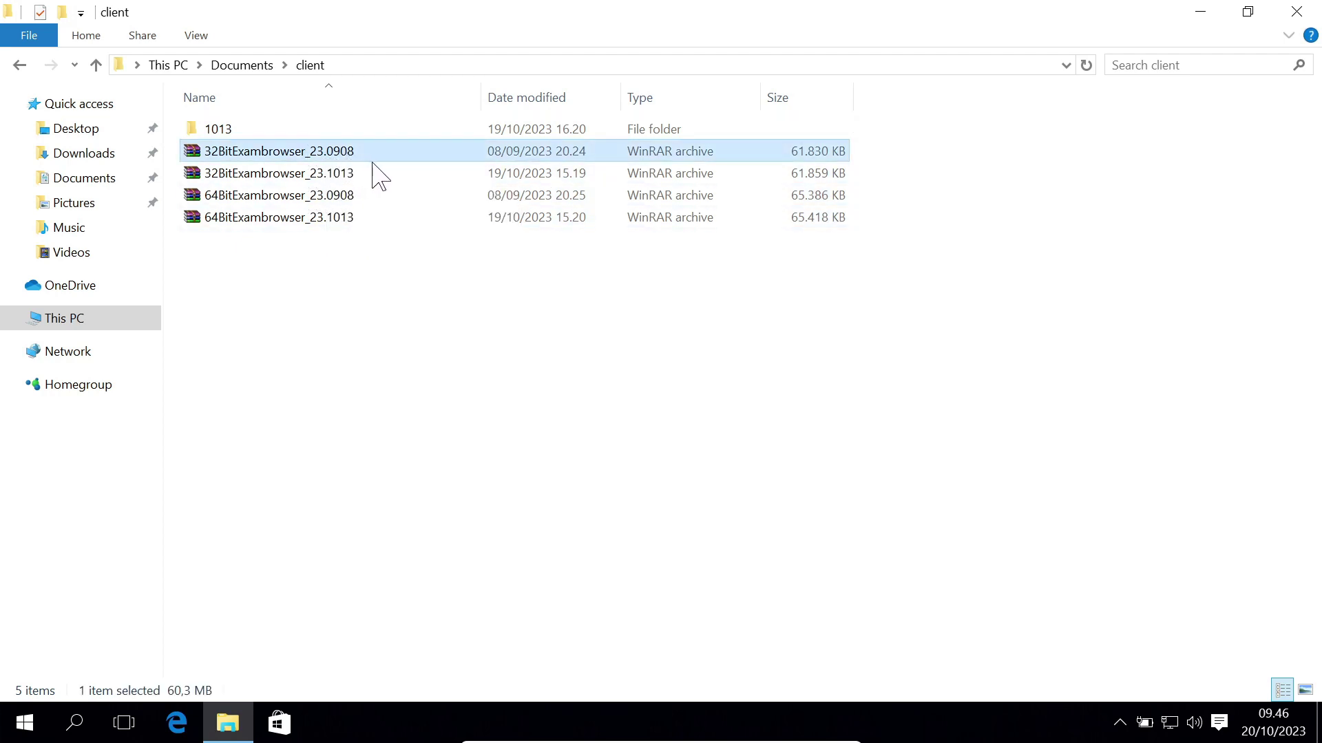
pyautogui.click(335, 174)
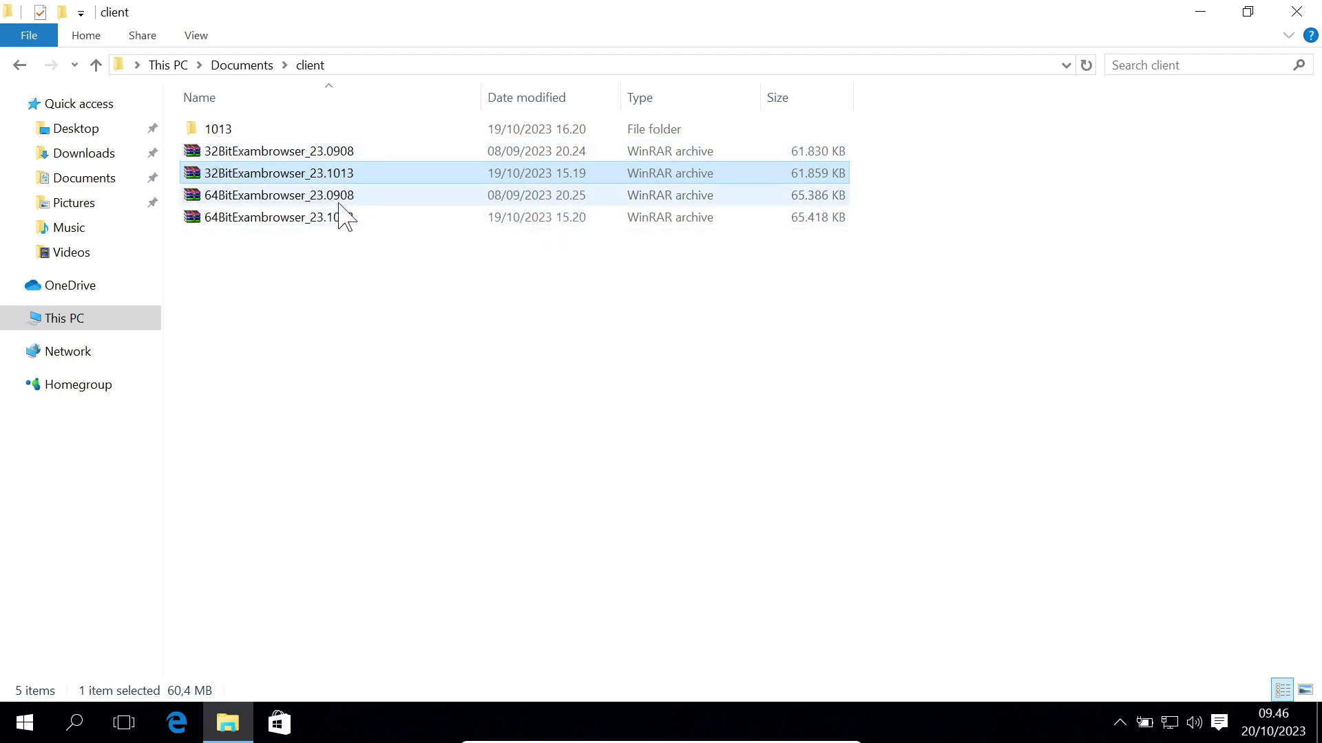
pyautogui.click(331, 201)
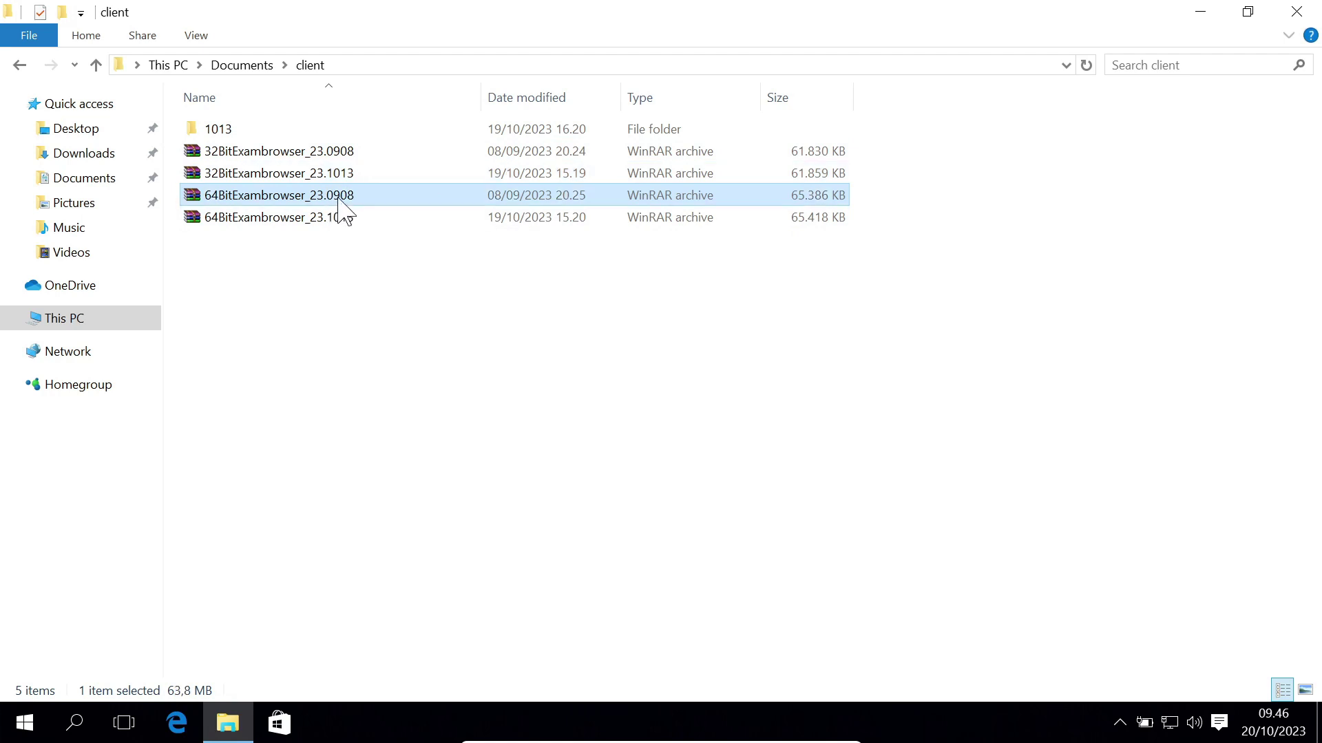
pyautogui.rightClick(341, 197)
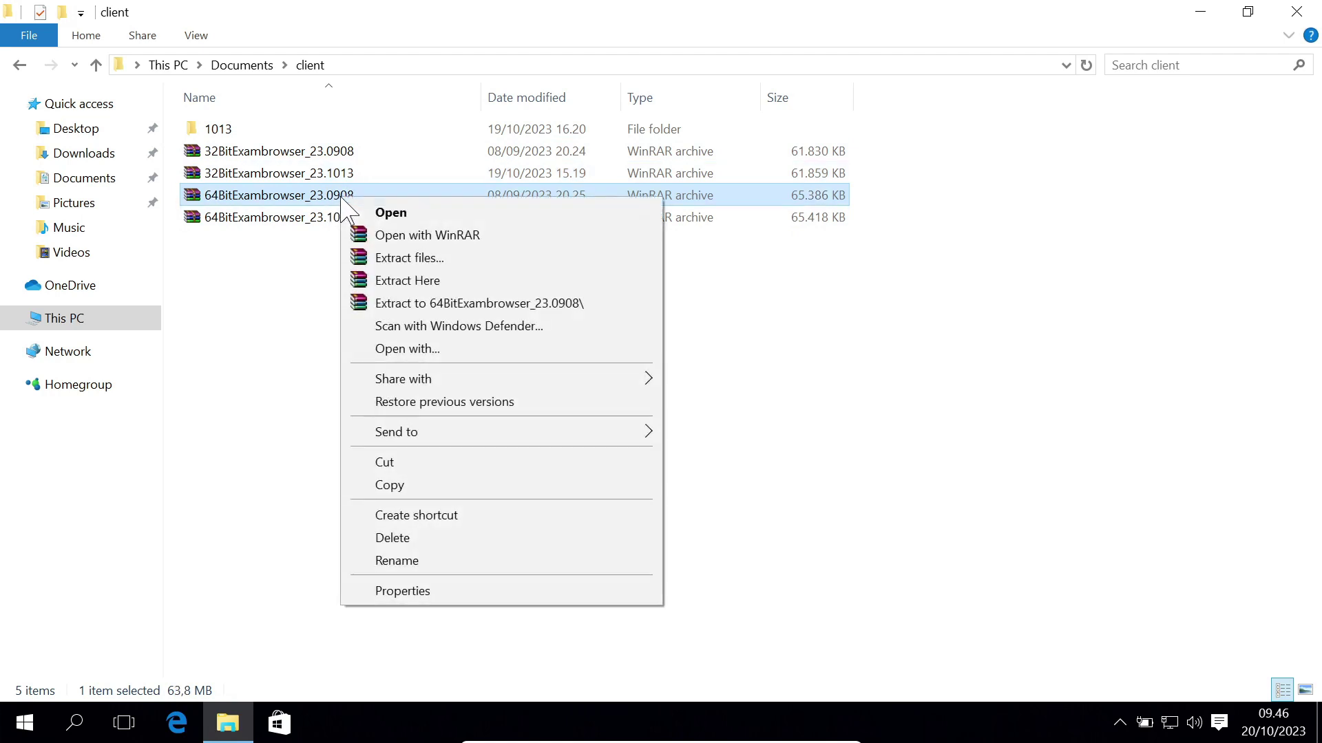
pyautogui.click(454, 304)
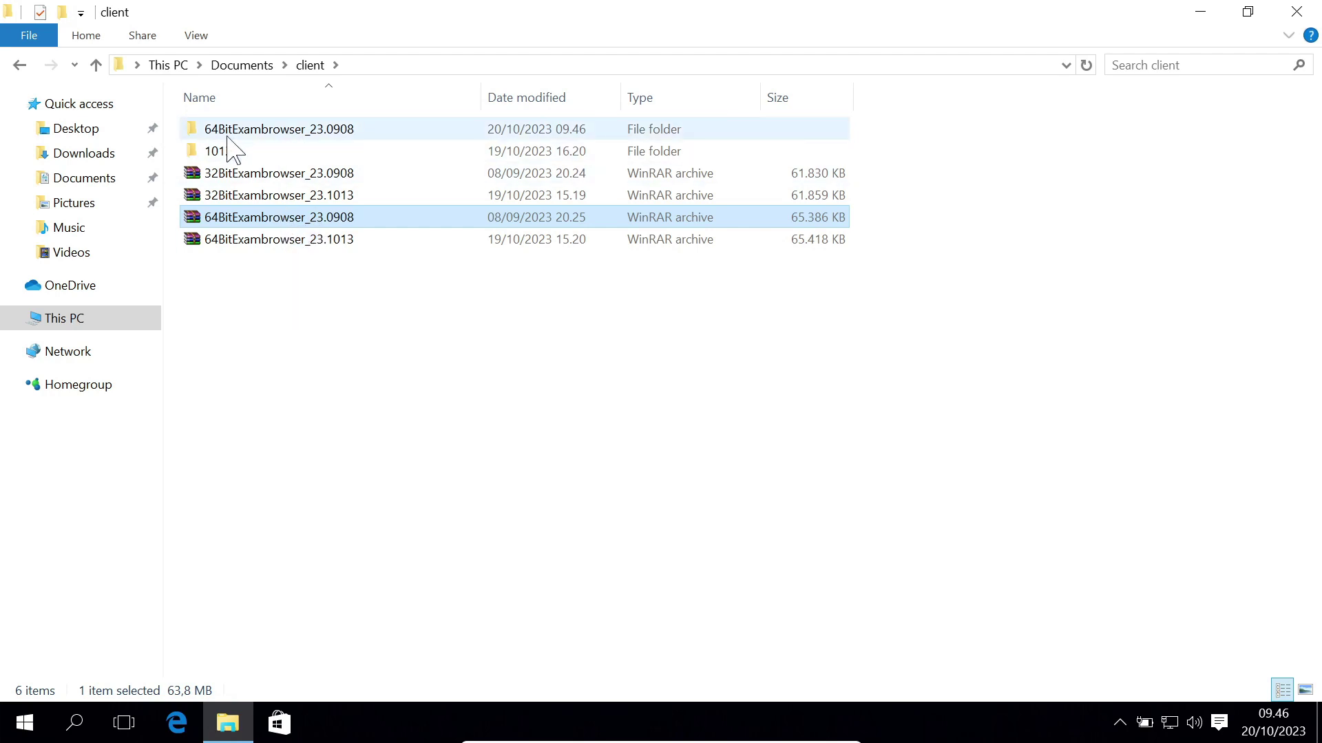
# - Run ExamBrowser from the extracted 64BitExambrowser_23.0908 folder as administrator and acknowledge the update message
pyautogui.doubleClick(270, 132)
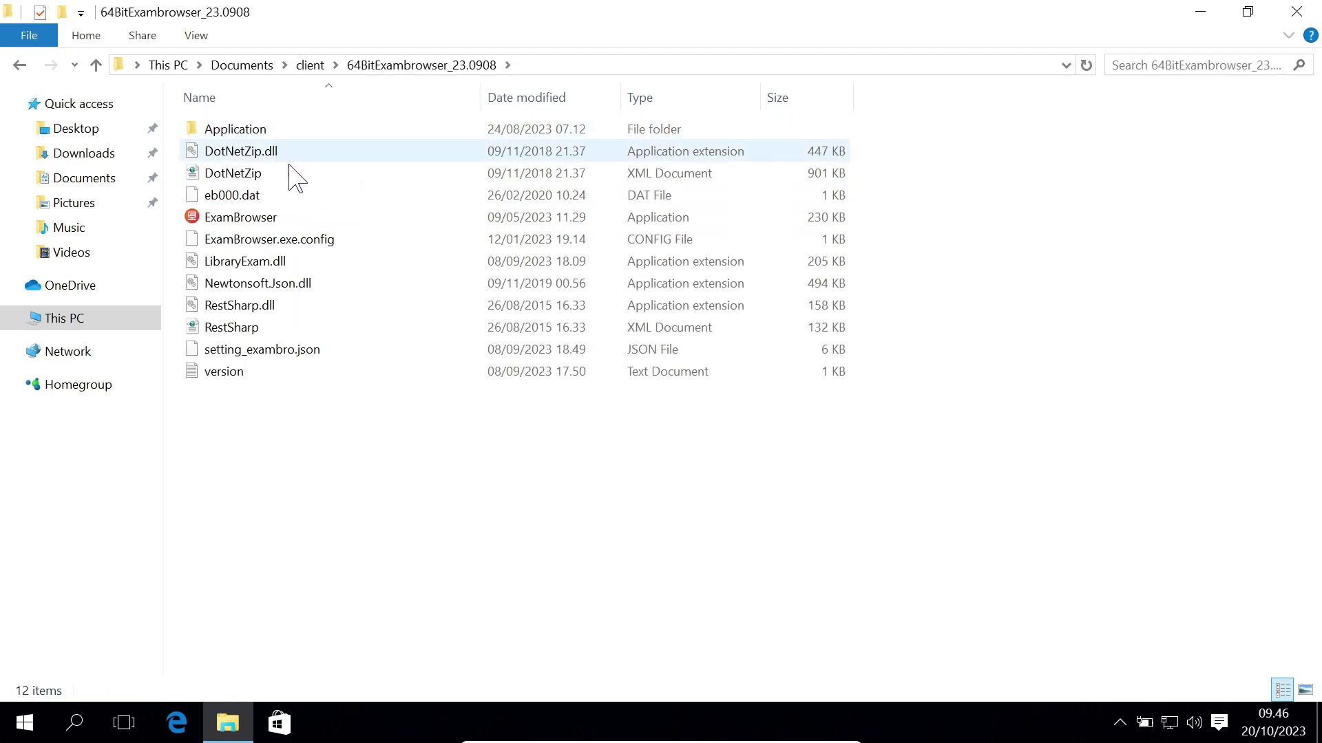
pyautogui.click(247, 219)
pyautogui.rightClick(249, 220)
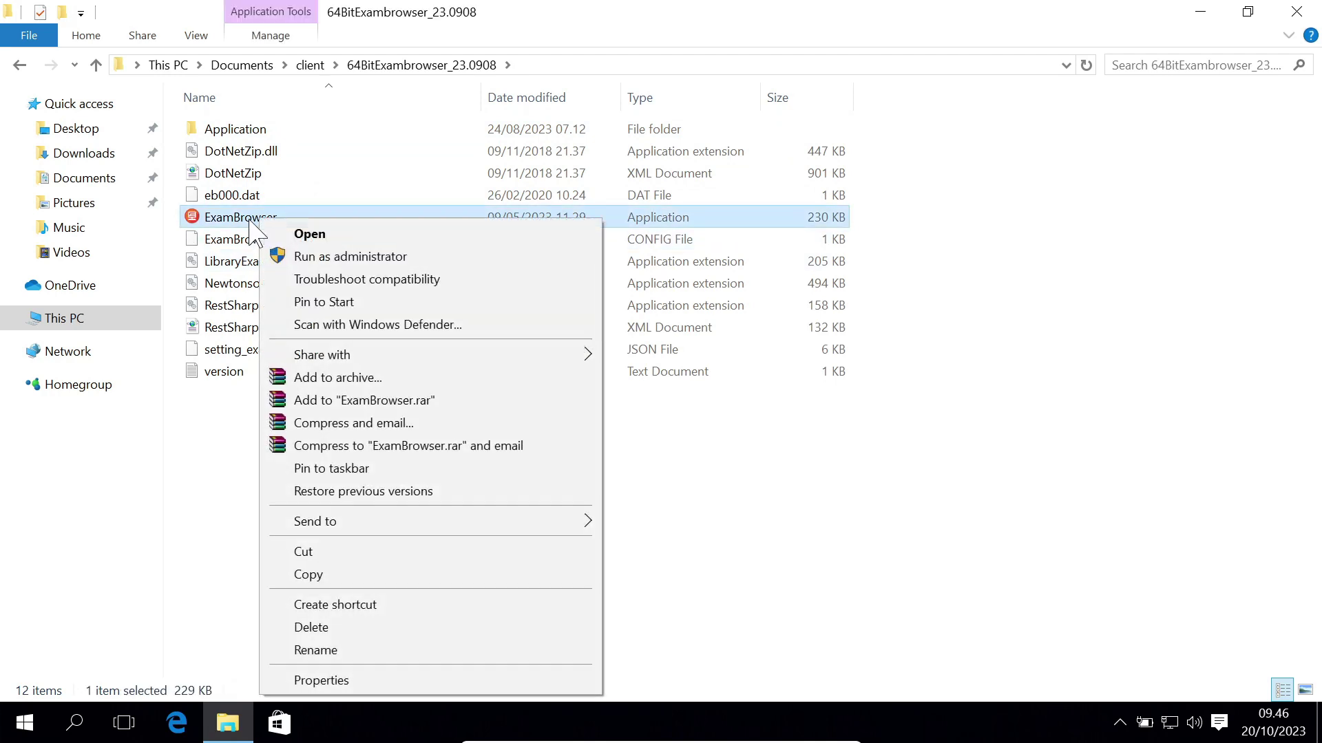
pyautogui.click(297, 258)
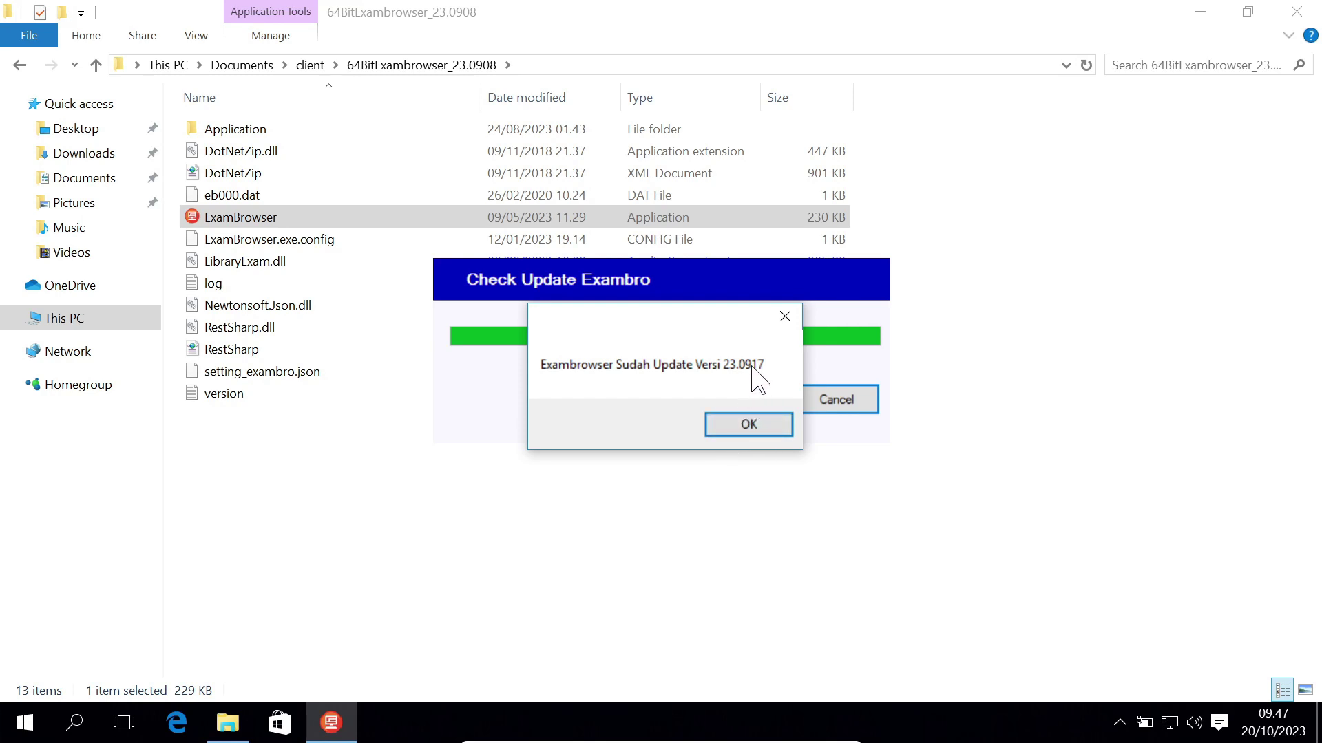
pyautogui.click(734, 433)
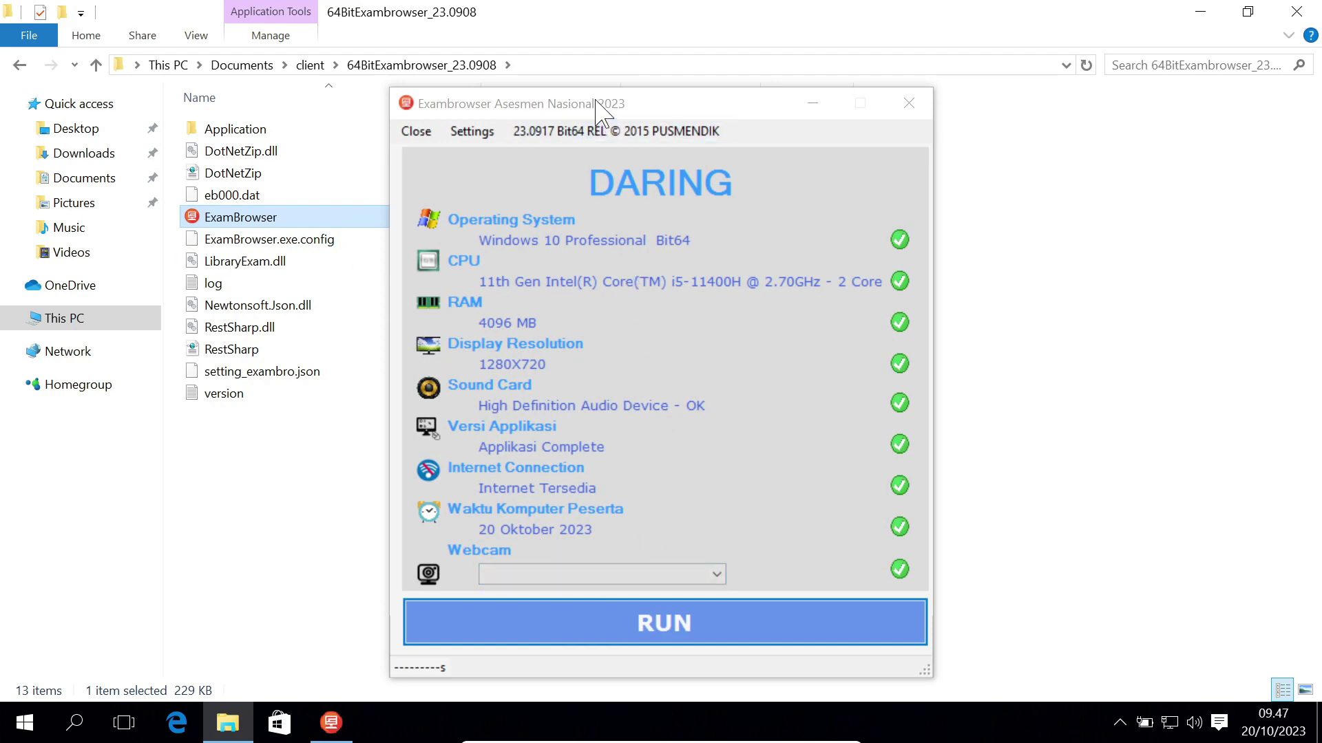
# - Close the Exambrowser Asesmen Nasional 2023 window and return to the client folder
pyautogui.moveTo(597, 103); pyautogui.dragTo(614, 90)
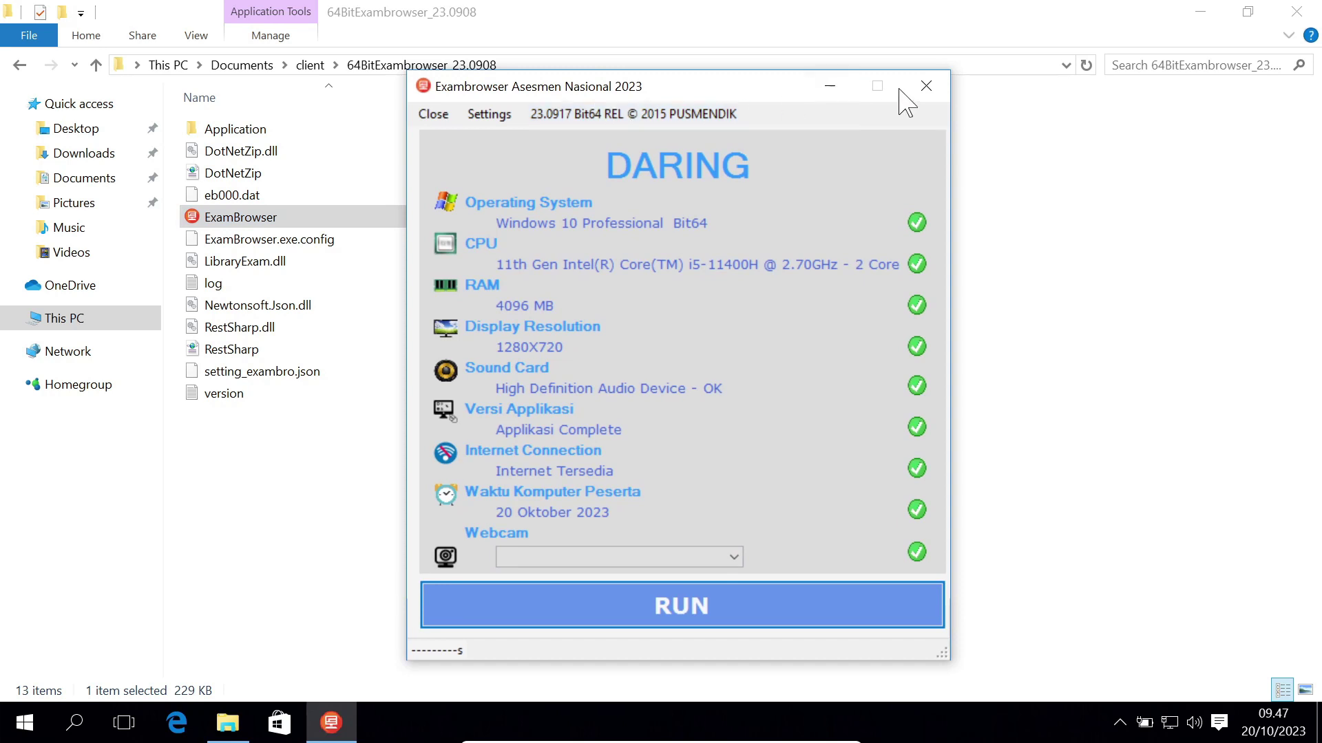
pyautogui.click(924, 86)
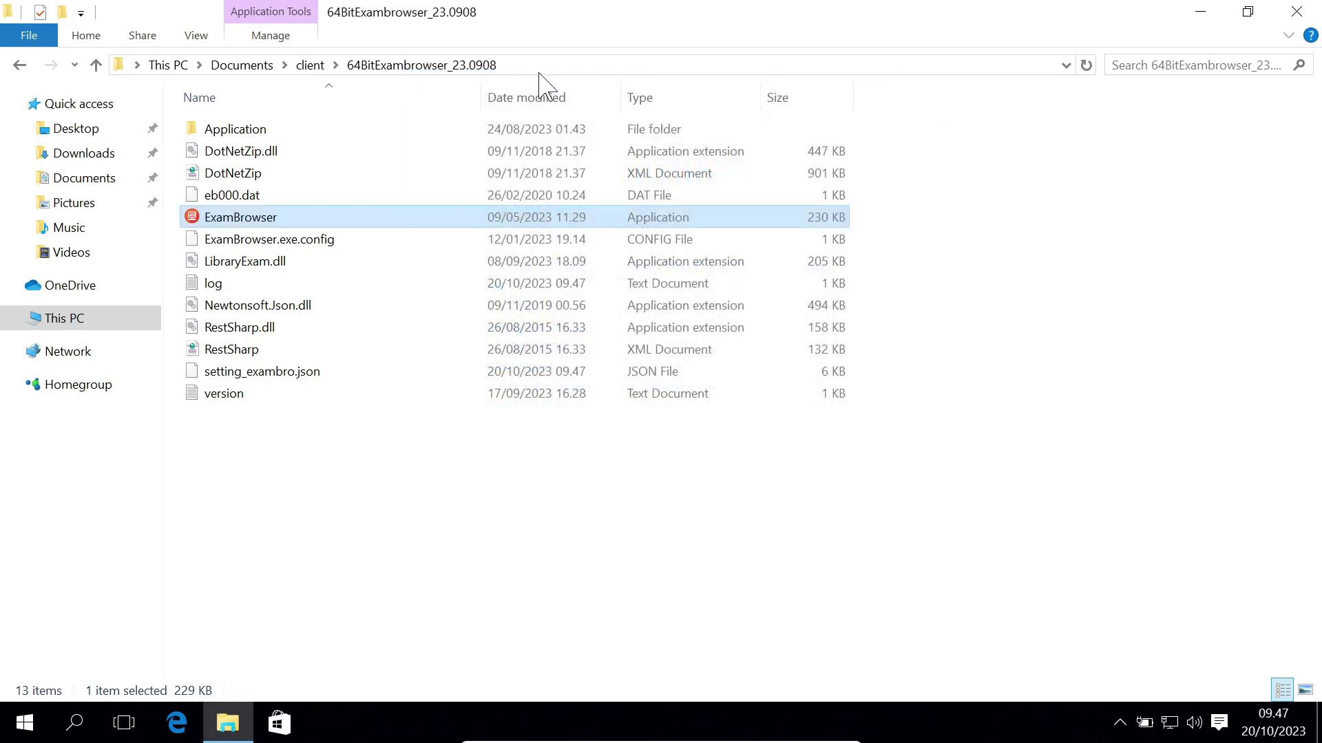
pyautogui.click(315, 67)
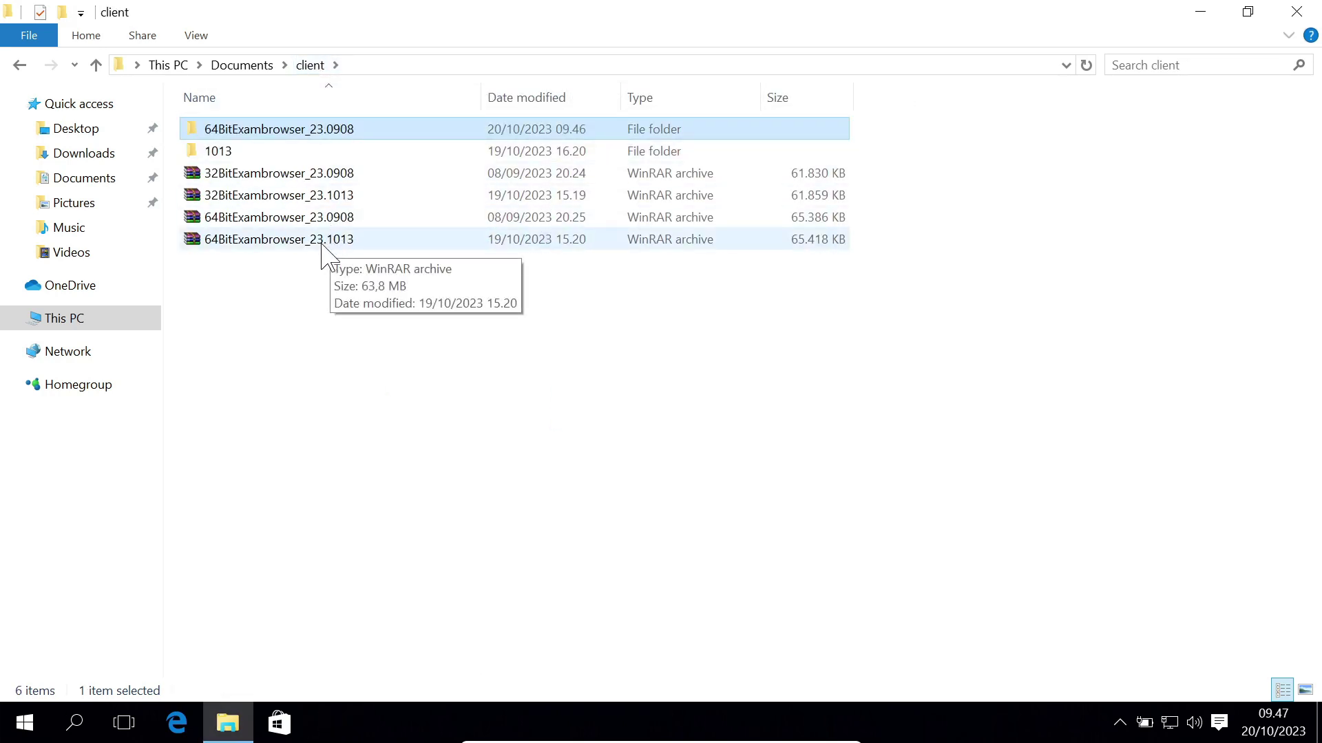
# - Extract the 64BitExambrowser_23.1013 archive into a folder of the same name inside the client folder
pyautogui.click(348, 241)
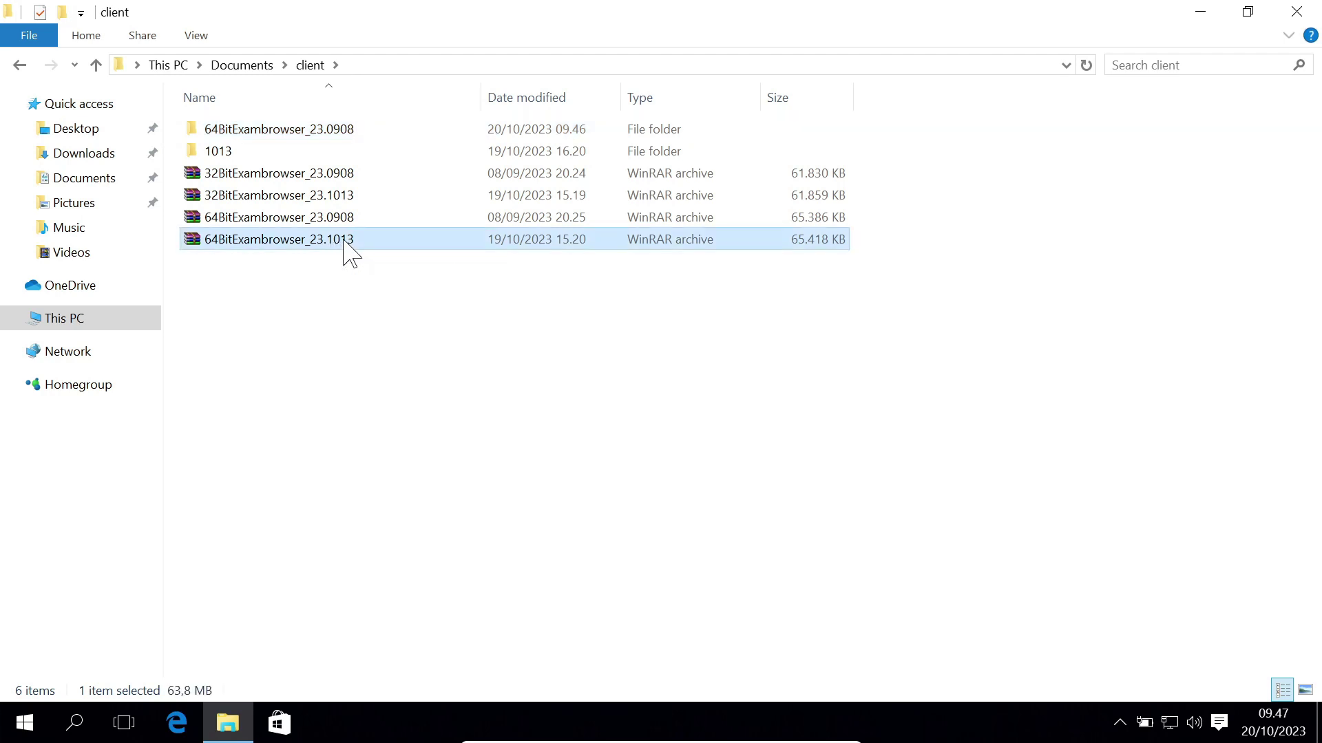
pyautogui.rightClick(330, 246)
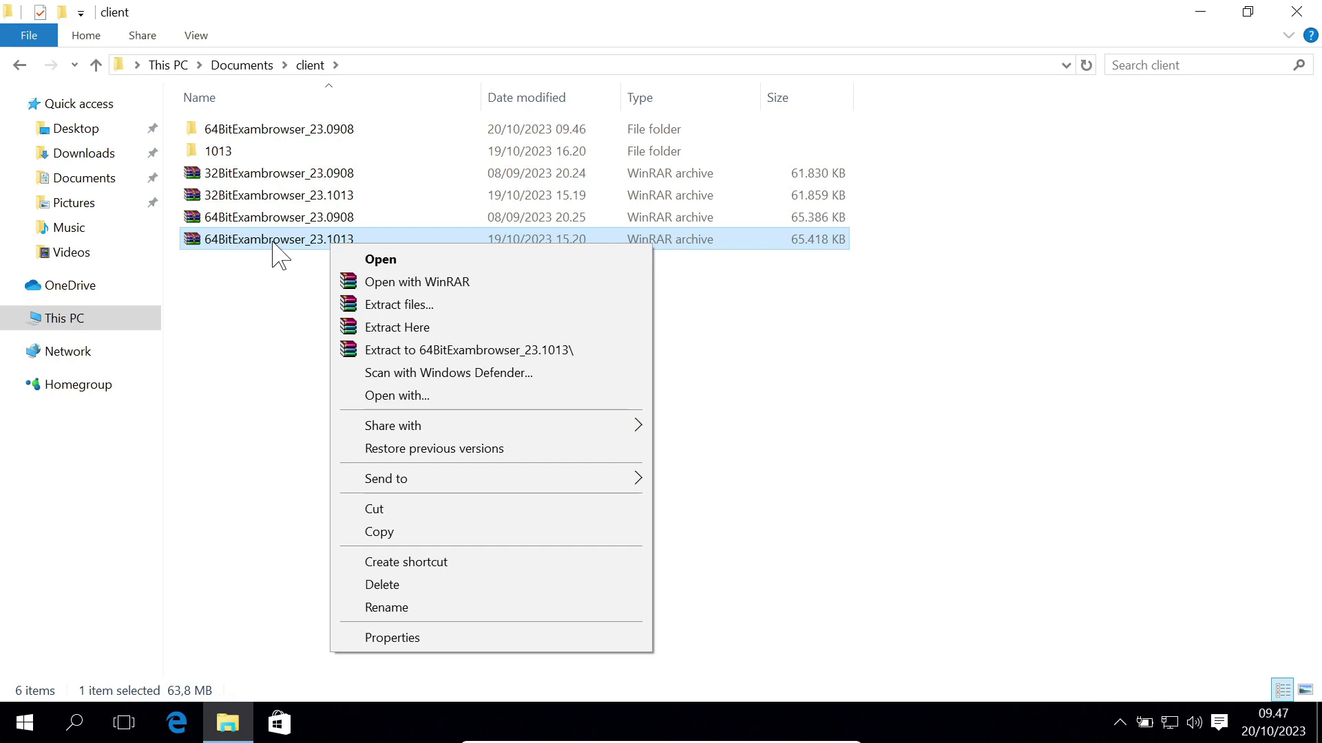
pyautogui.click(449, 351)
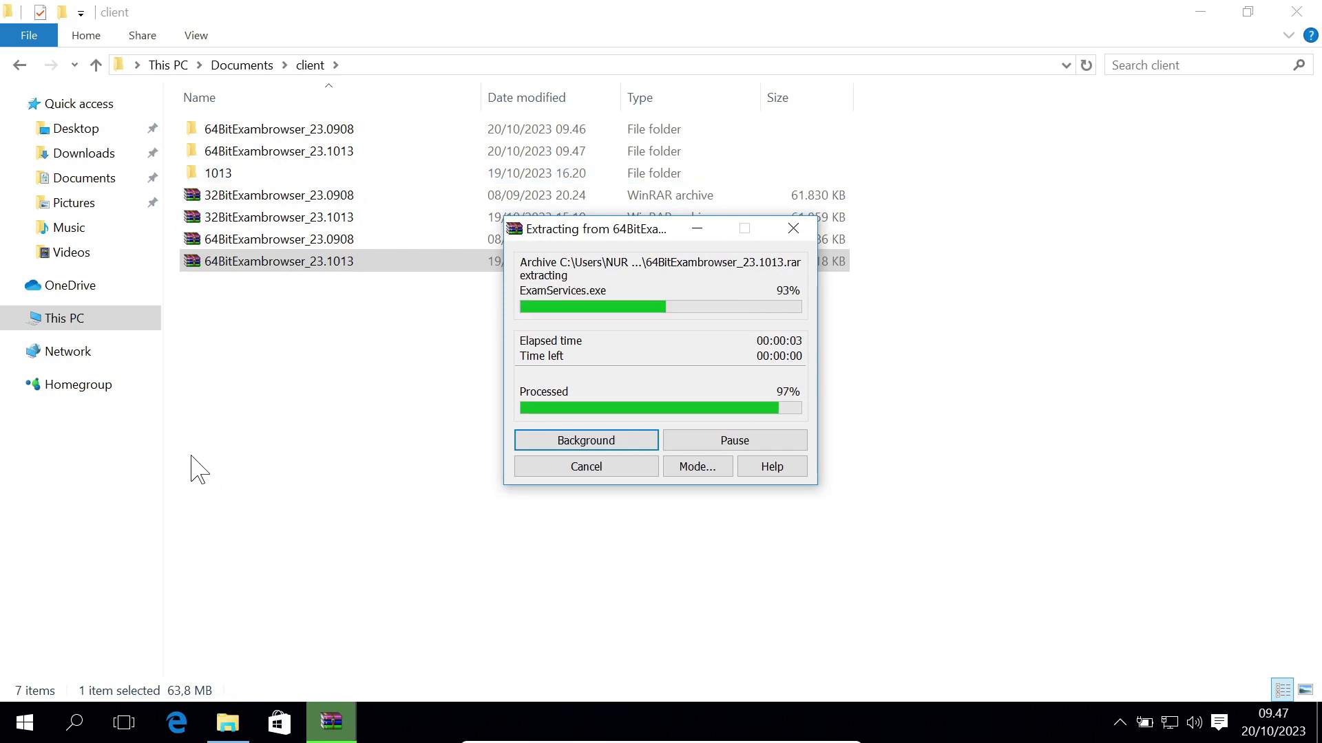
# - Open the nested 64BitExambrowser_23.1013 folder and run its ExamBrowser application as administrator
pyautogui.doubleClick(348, 157)
pyautogui.doubleClick(341, 135)
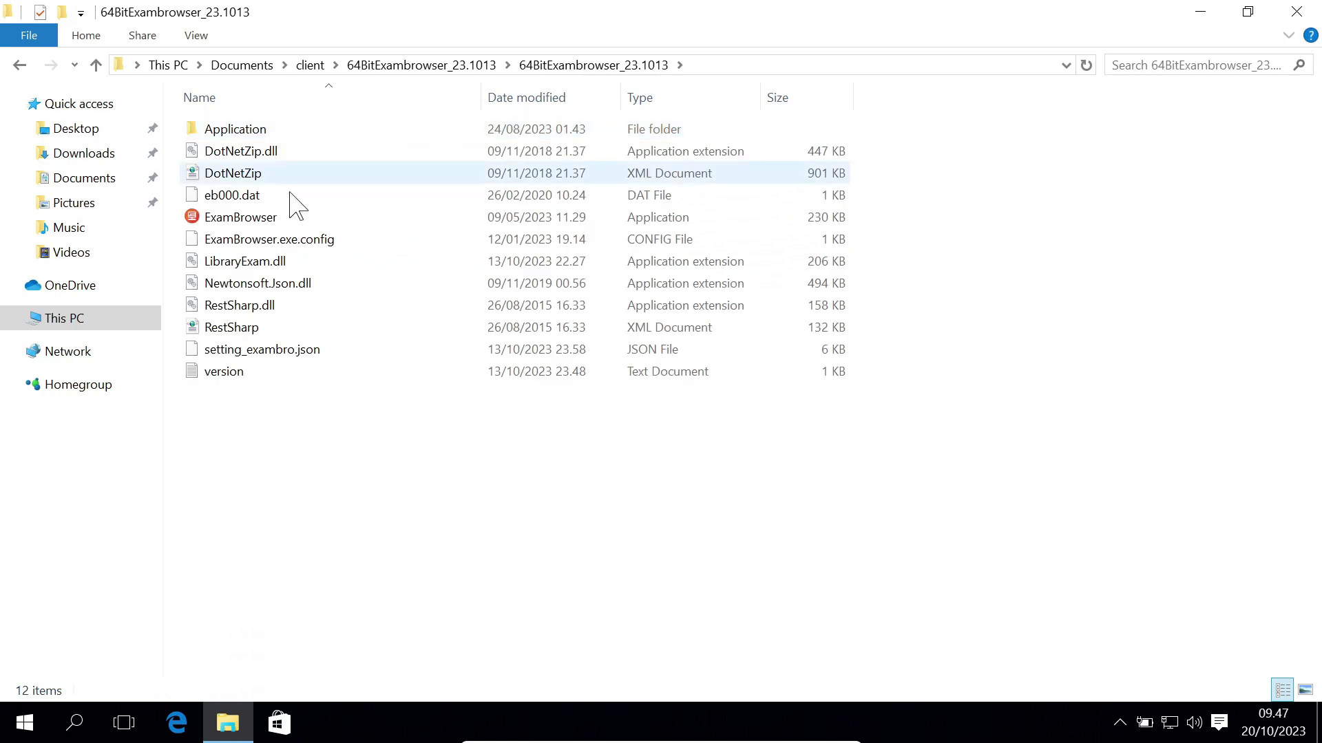
pyautogui.rightClick(249, 220)
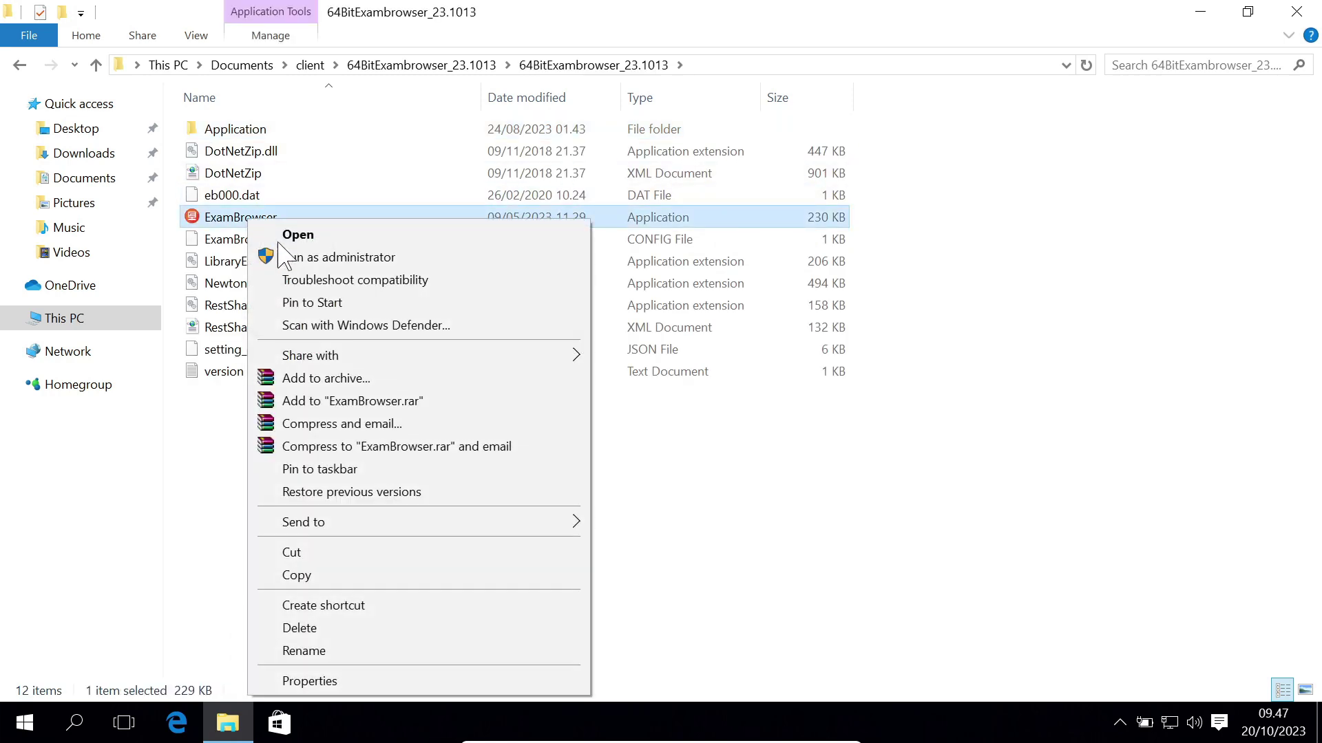
pyautogui.click(293, 259)
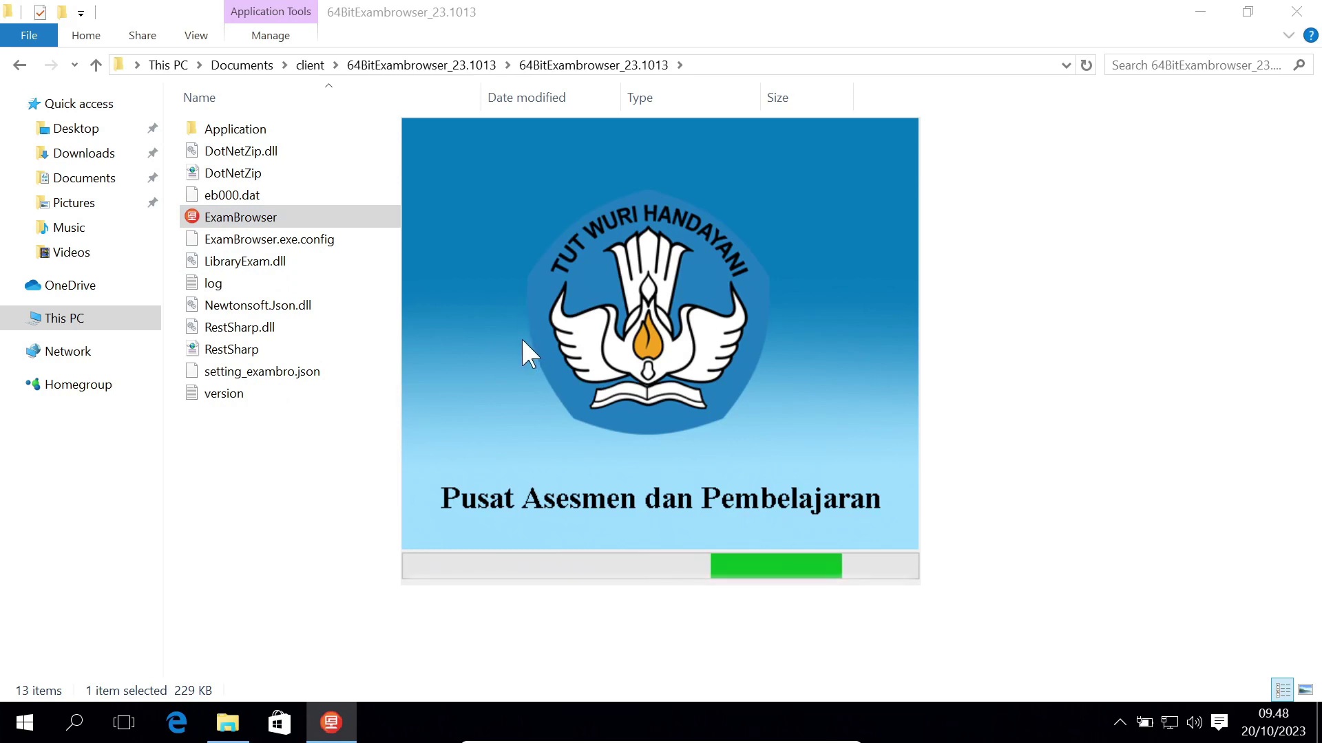
pyautogui.click(332, 724)
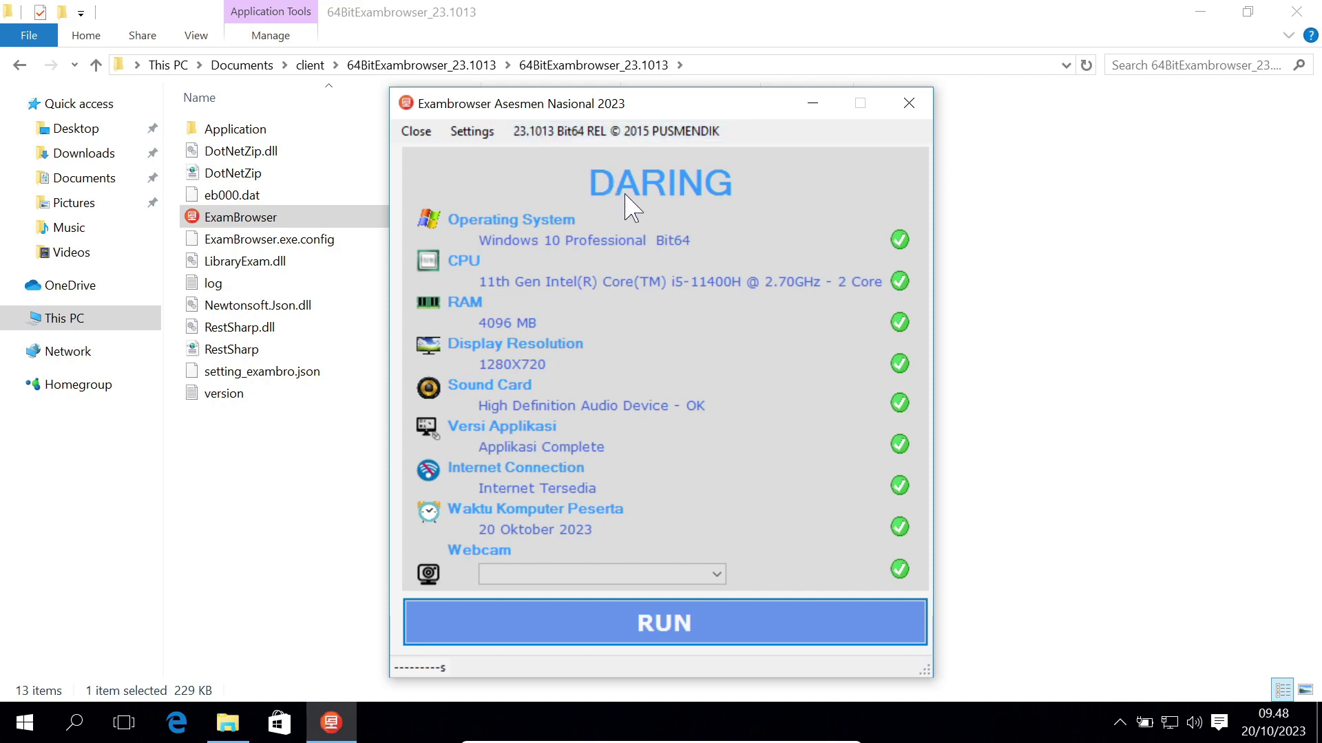
# - Enter the settings password and try the Semi Online and Full Online modes, discarding the changes
pyautogui.click(474, 132)
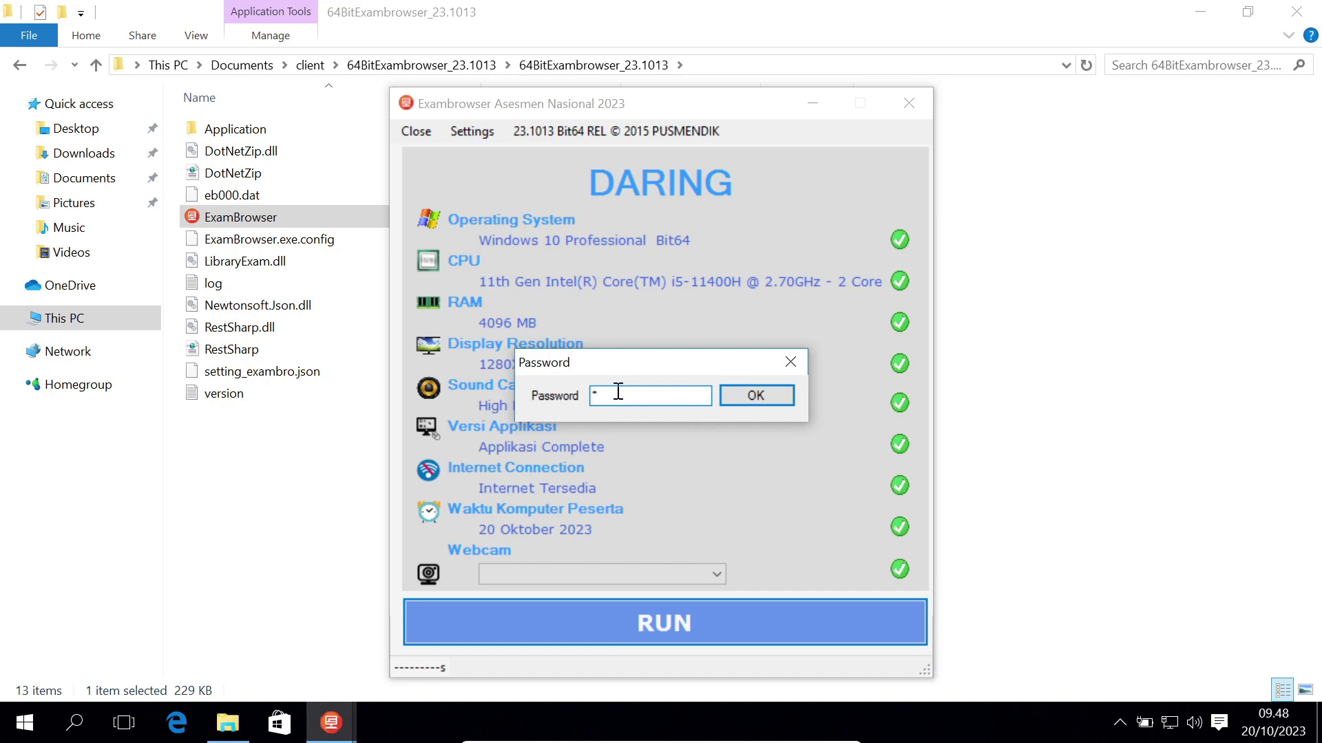
pyautogui.click(746, 400)
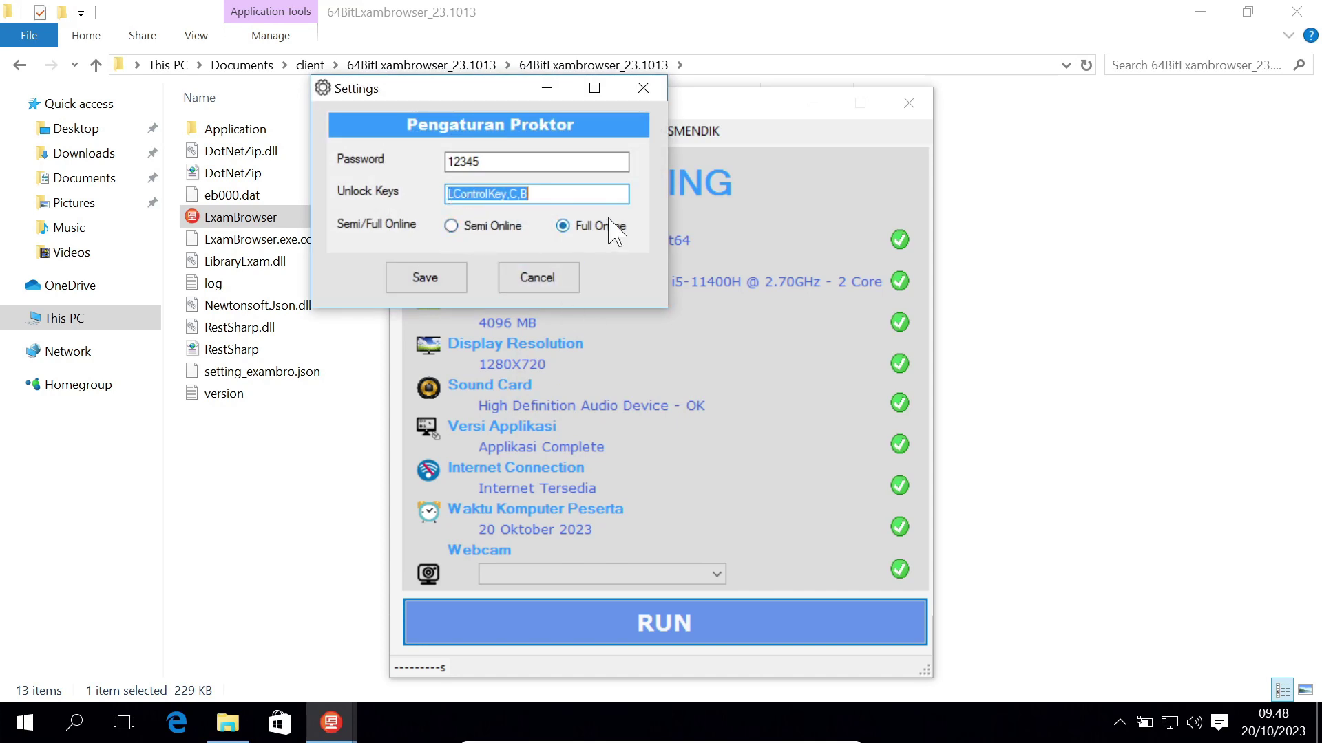
pyautogui.click(452, 227)
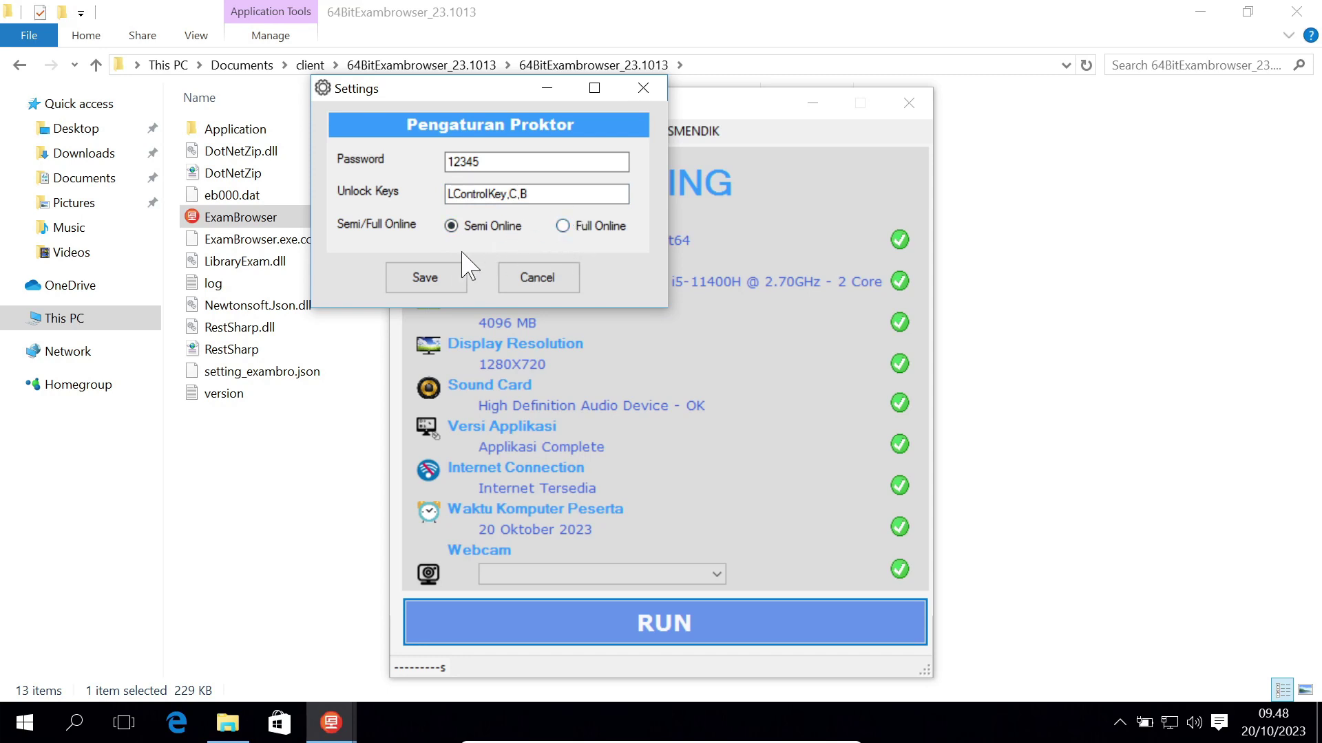
pyautogui.click(563, 228)
pyautogui.click(451, 226)
pyautogui.click(538, 276)
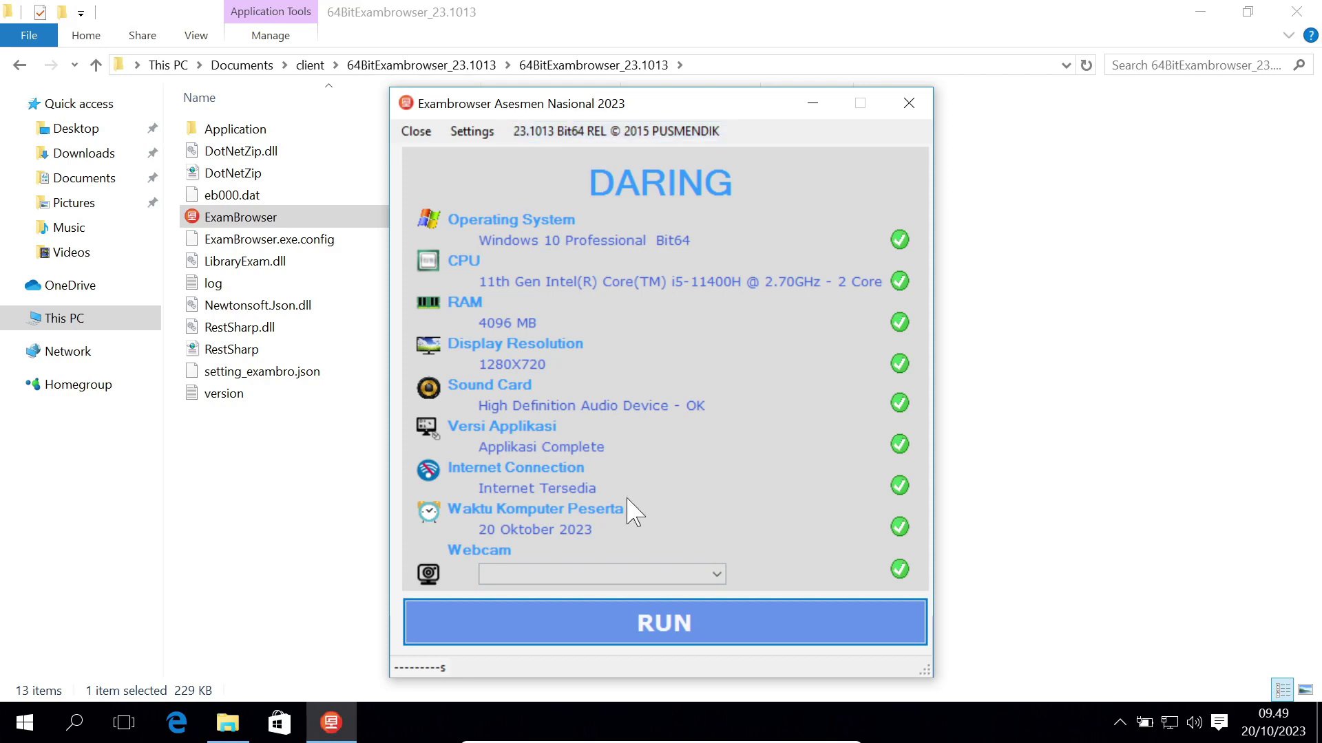
# - Start the exam client with consent to camera recording and try the username and password fields on the login page
pyautogui.click(654, 633)
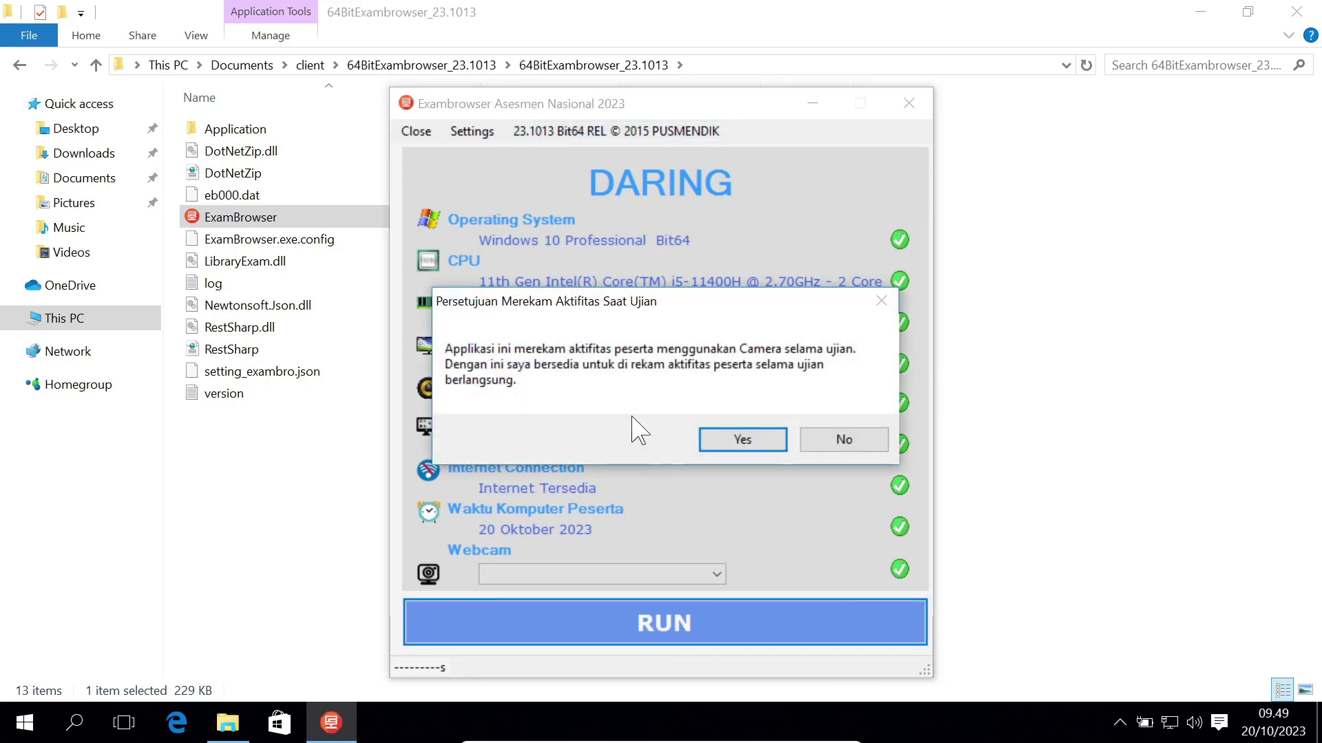
pyautogui.click(729, 443)
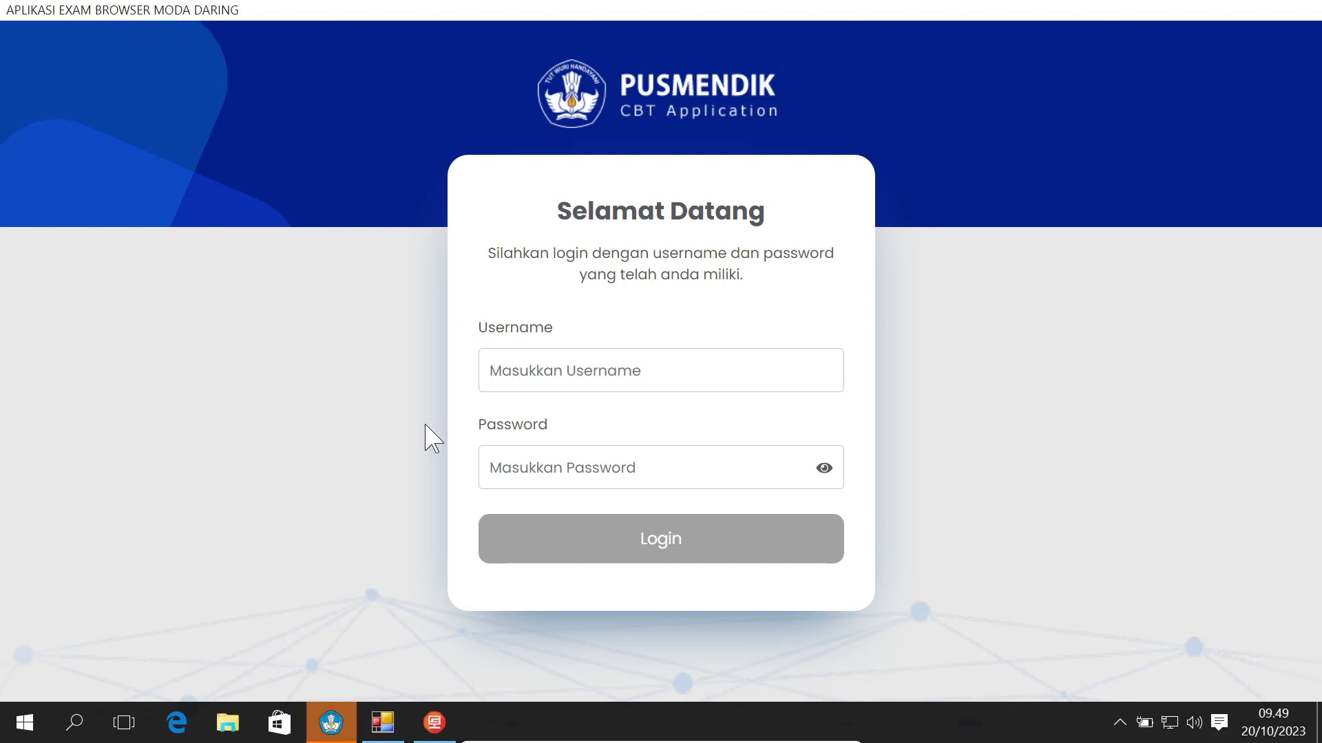
pyautogui.click(548, 371)
pyautogui.click(575, 466)
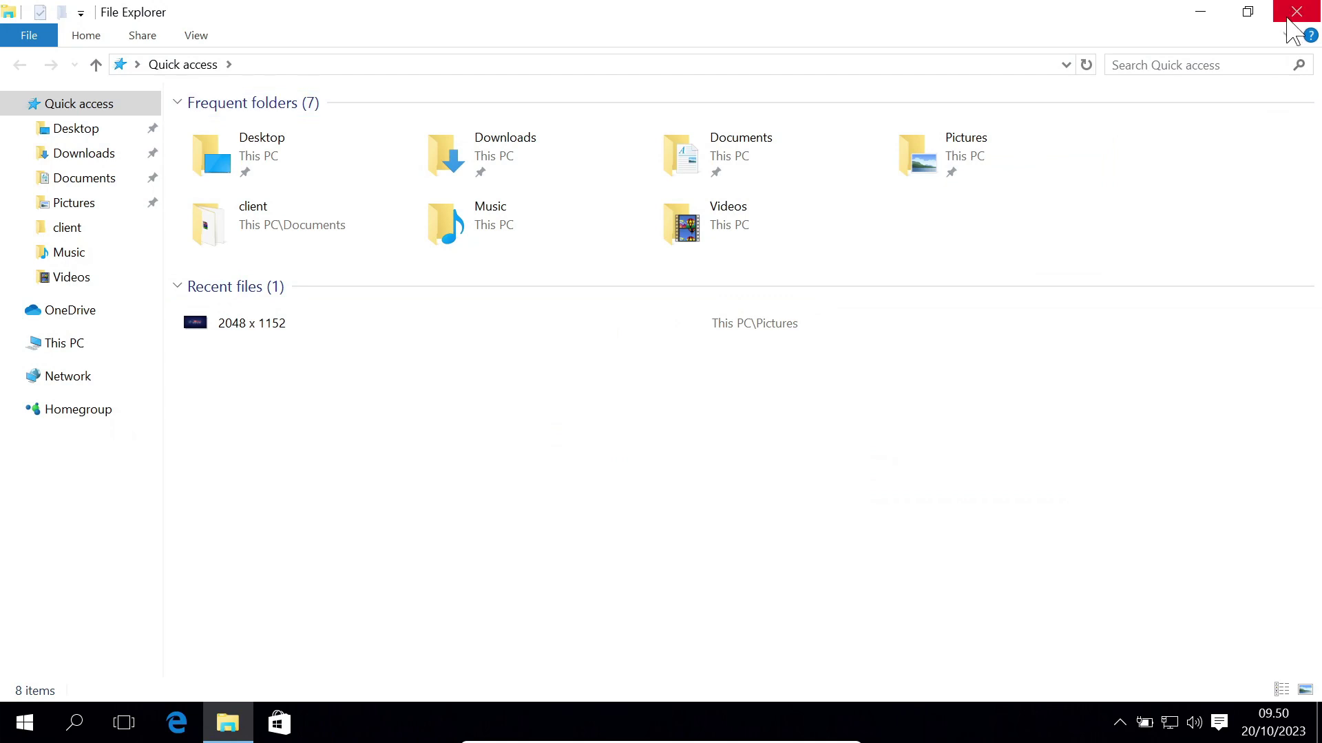
# - Close the File Explorer window
pyautogui.click(1296, 11)
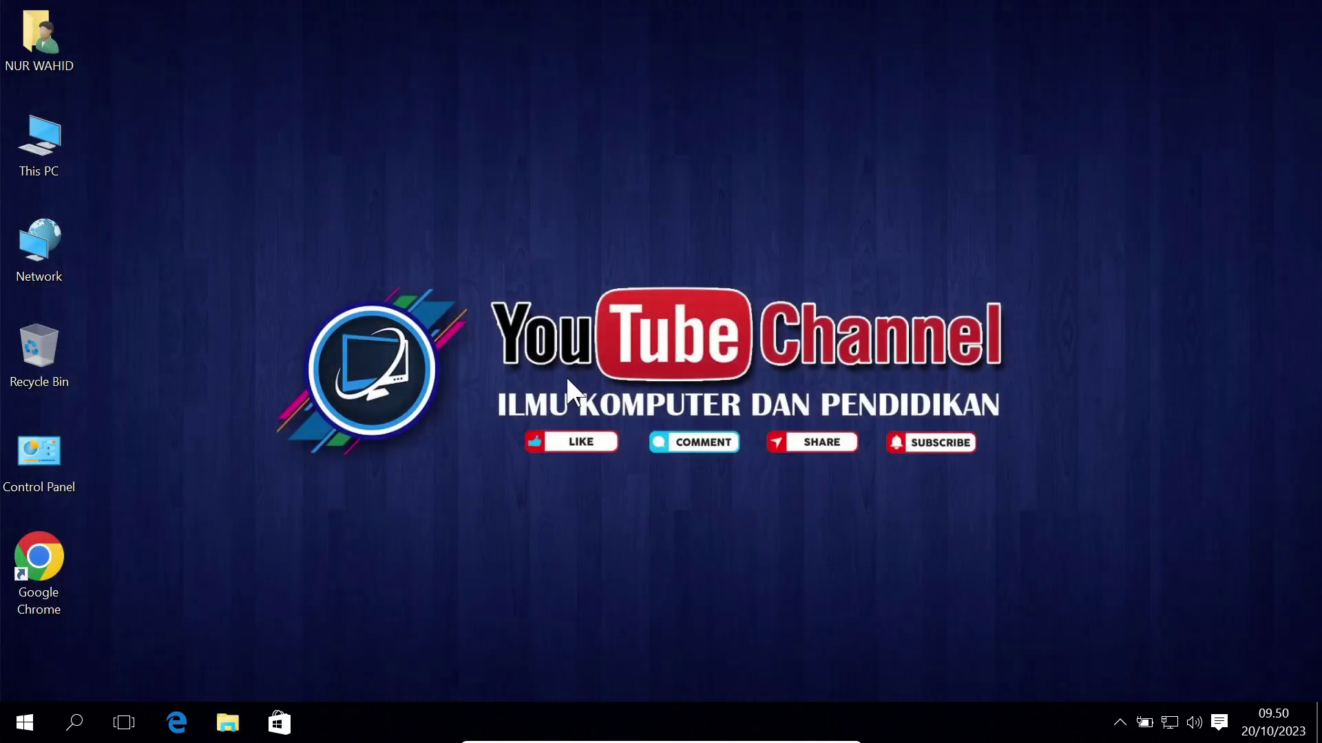